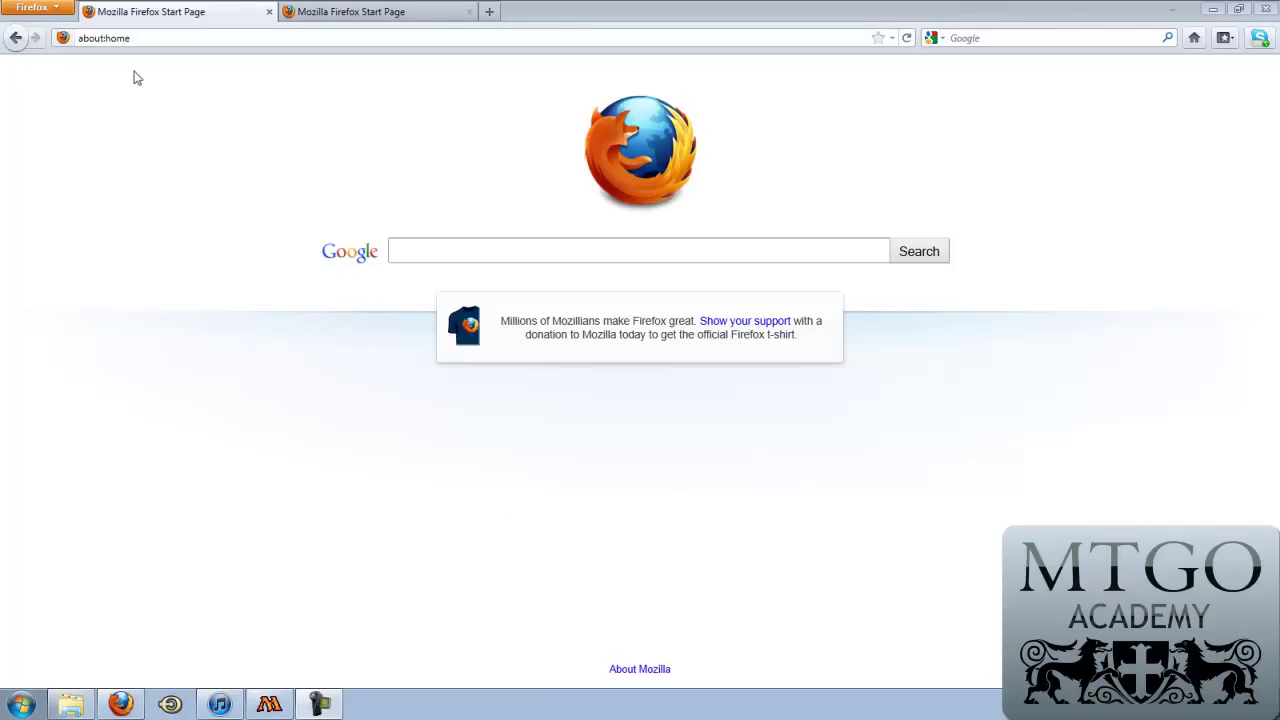
Go to mtgonline.com in the first Firefox tab.
left_click(178, 36)
type("mtgon")
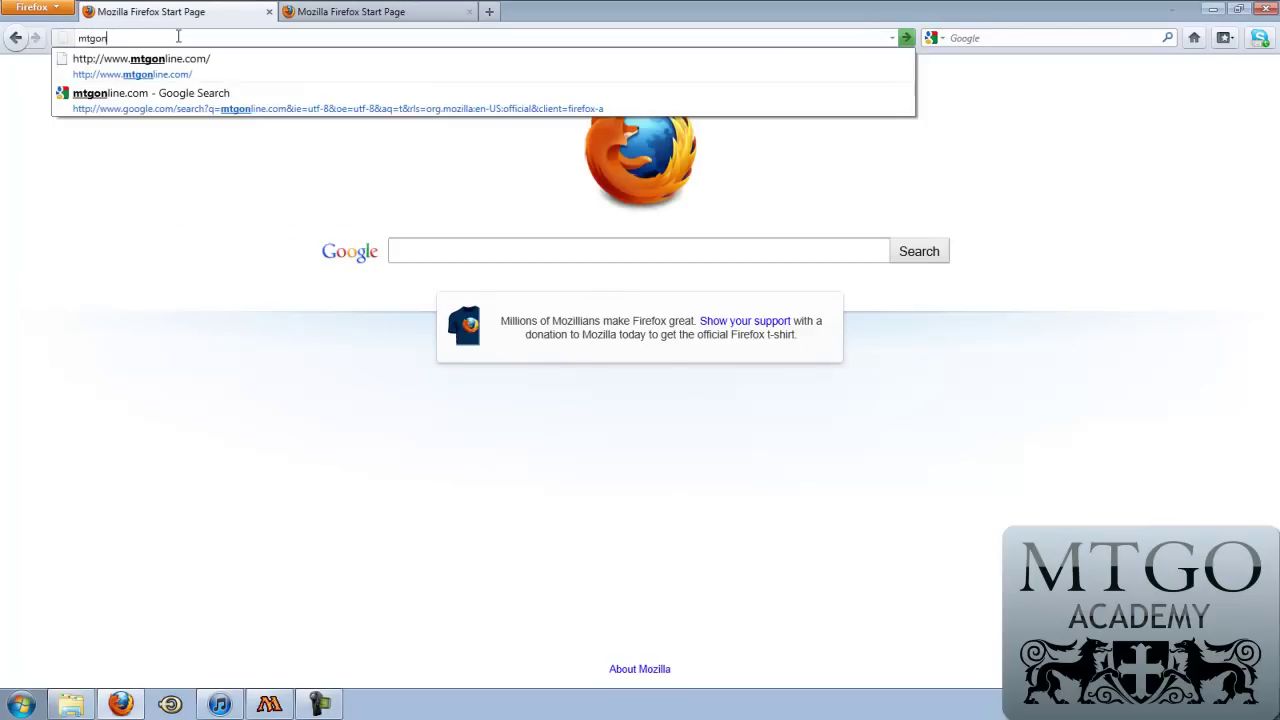
type("line.com")
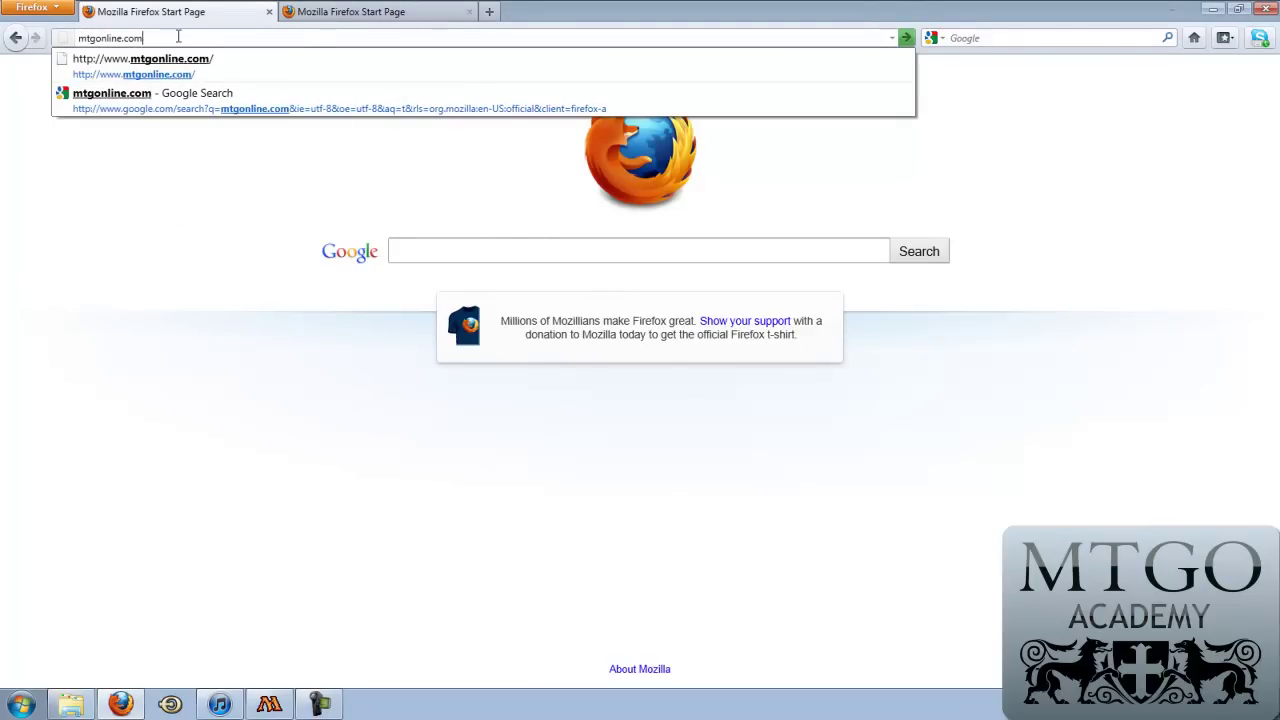
key("Return")
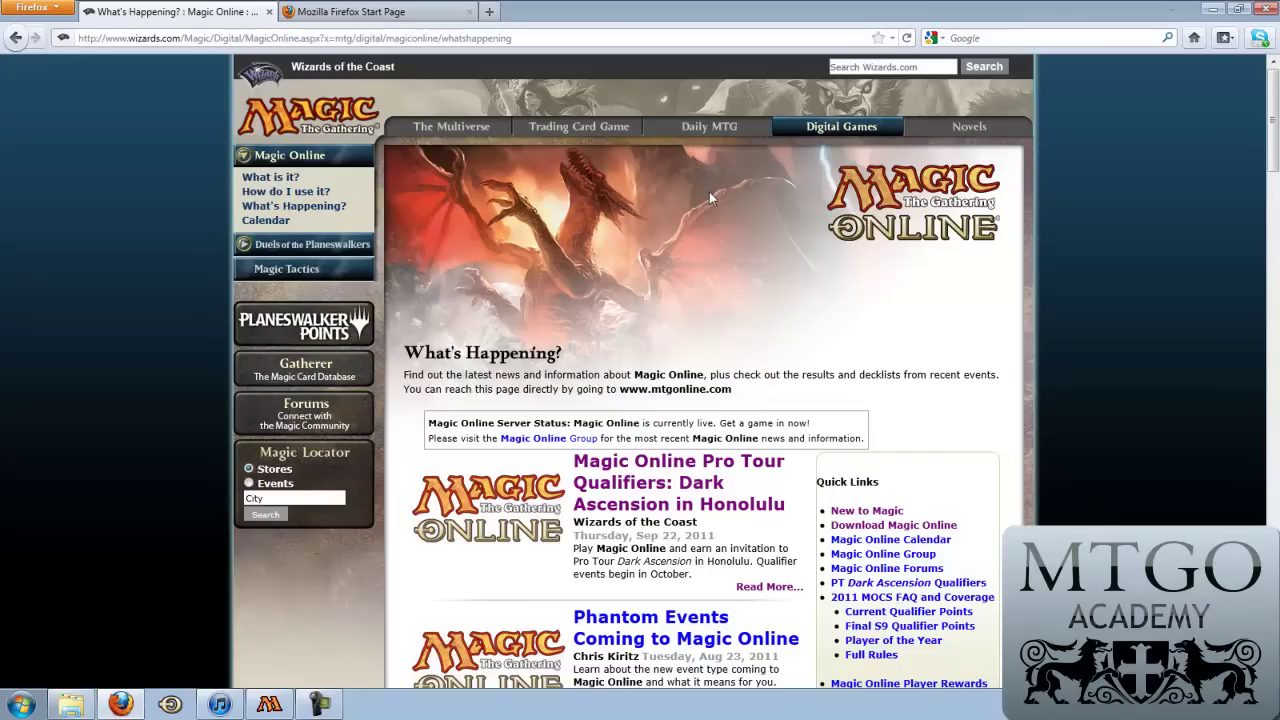
Scroll to Quick Links and open the Download Magic Online page.
scroll(709, 191, "down", 3)
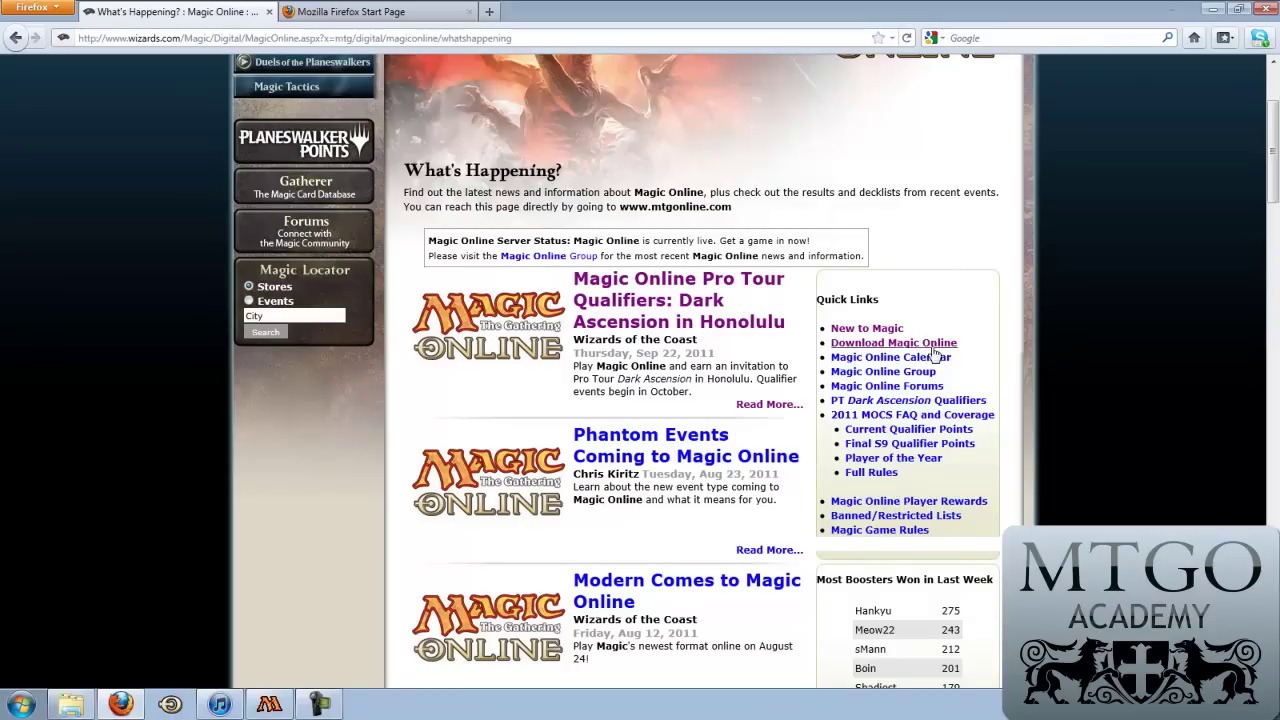
left_click(855, 345)
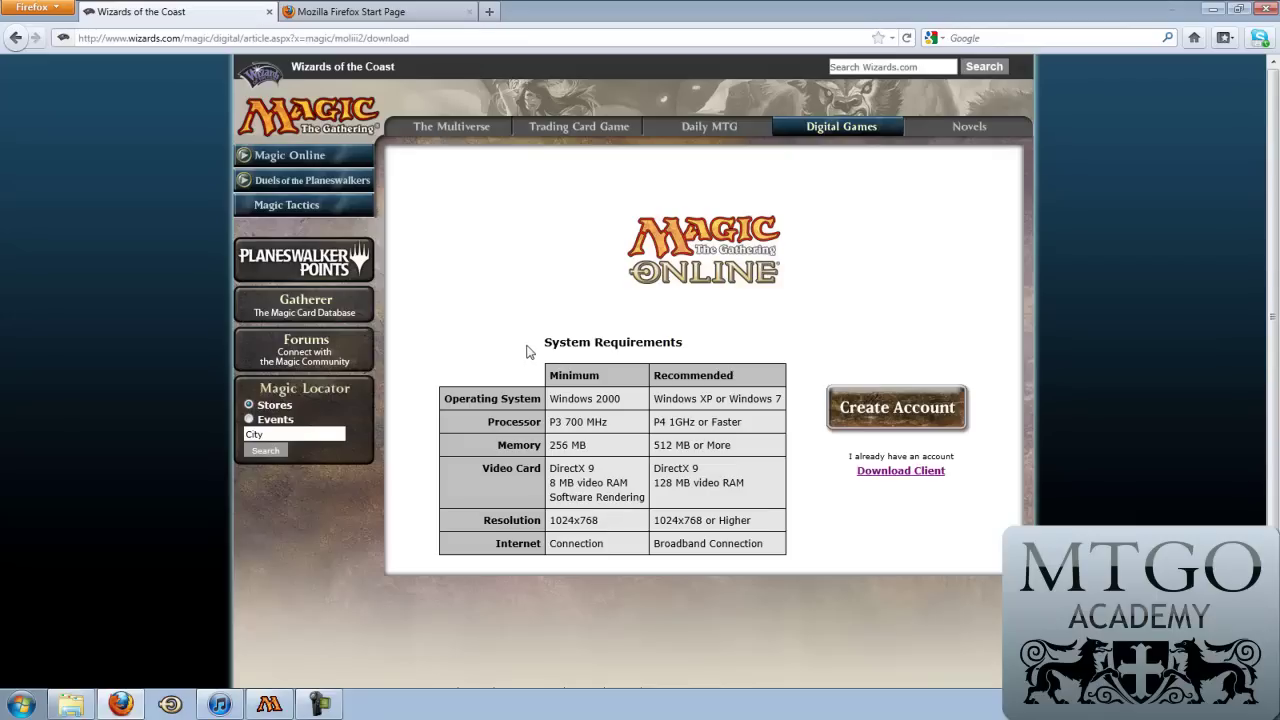
Download and run MTGOIII_Helper.exe, saving the client installer into the WotC Games folder.
left_click(883, 474)
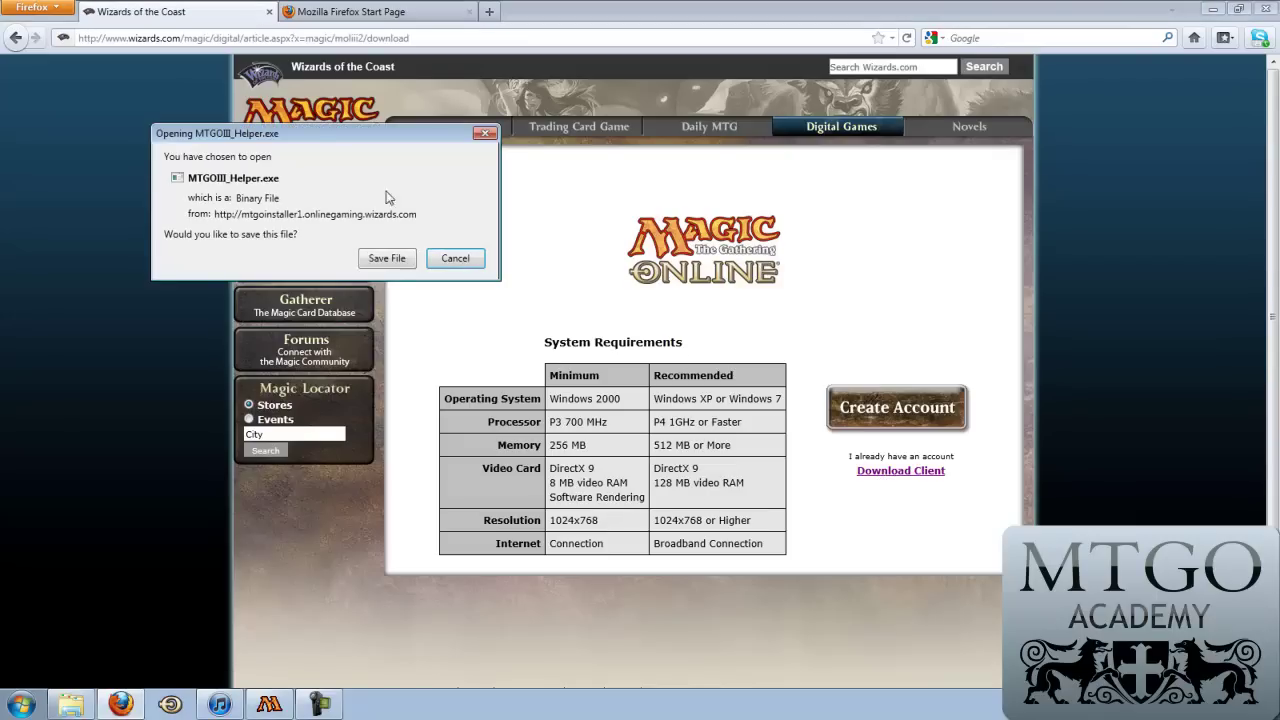
left_click(387, 259)
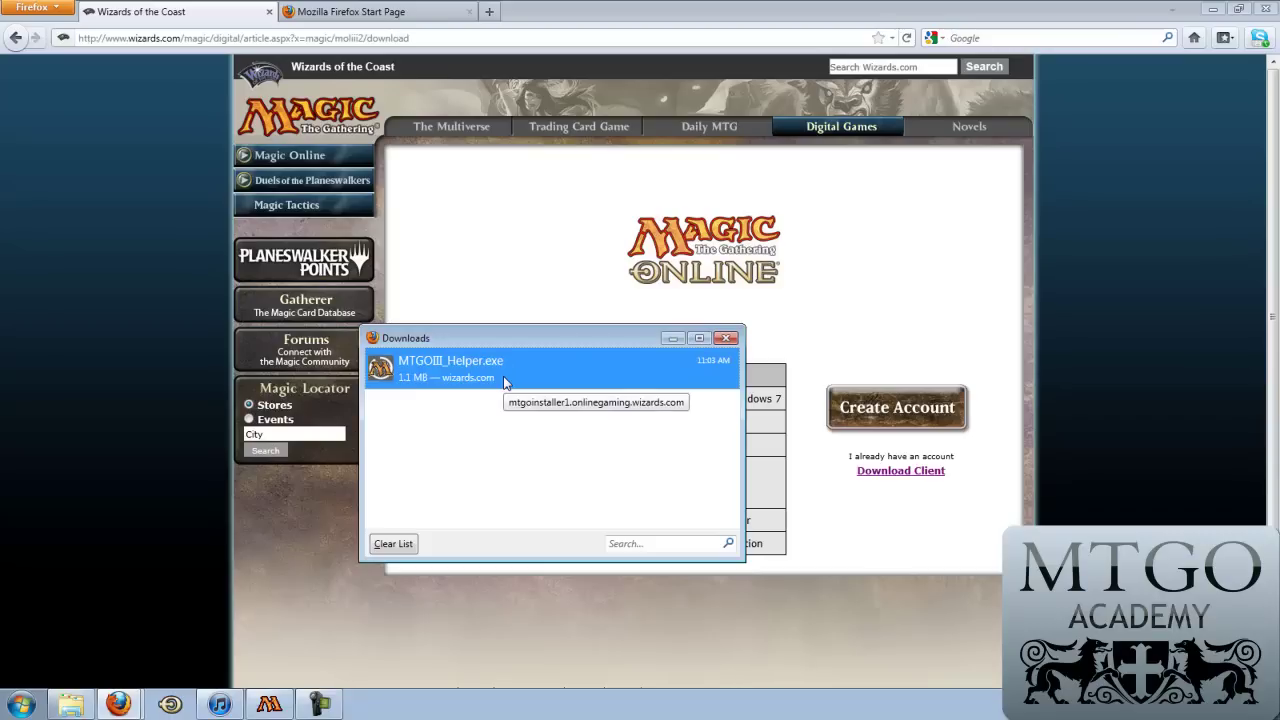
double_click(505, 382)
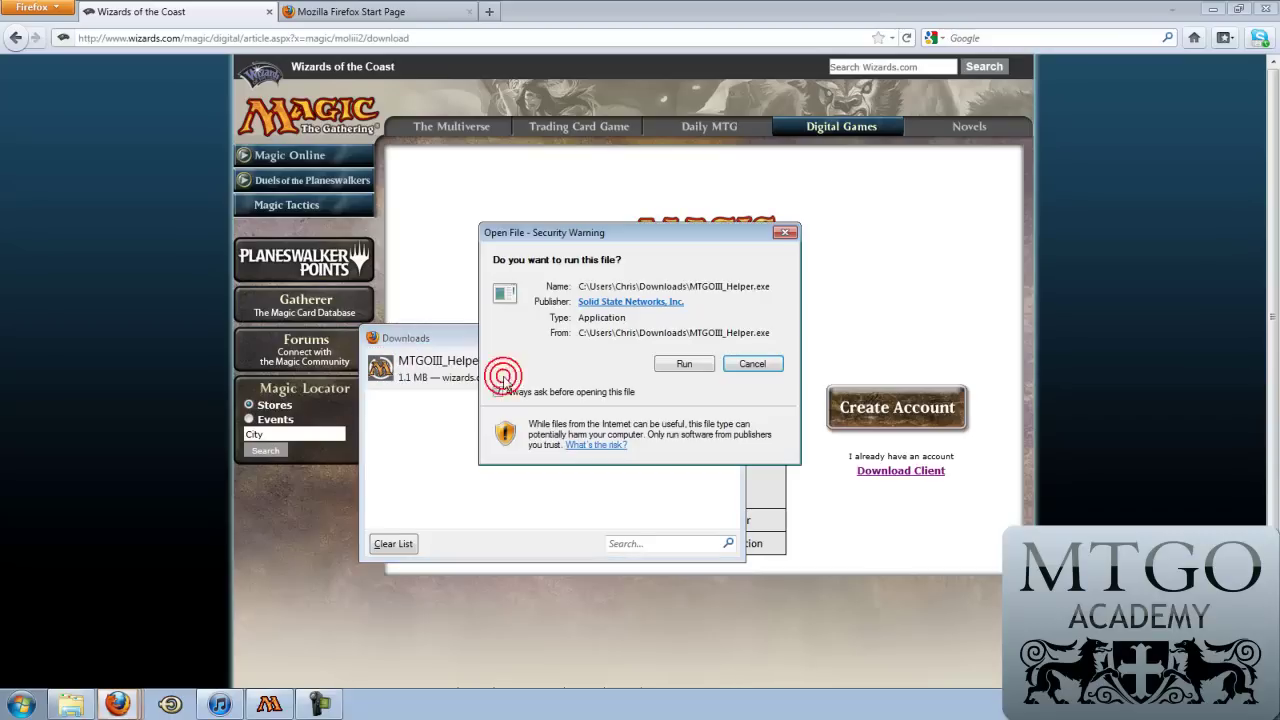
left_click(686, 364)
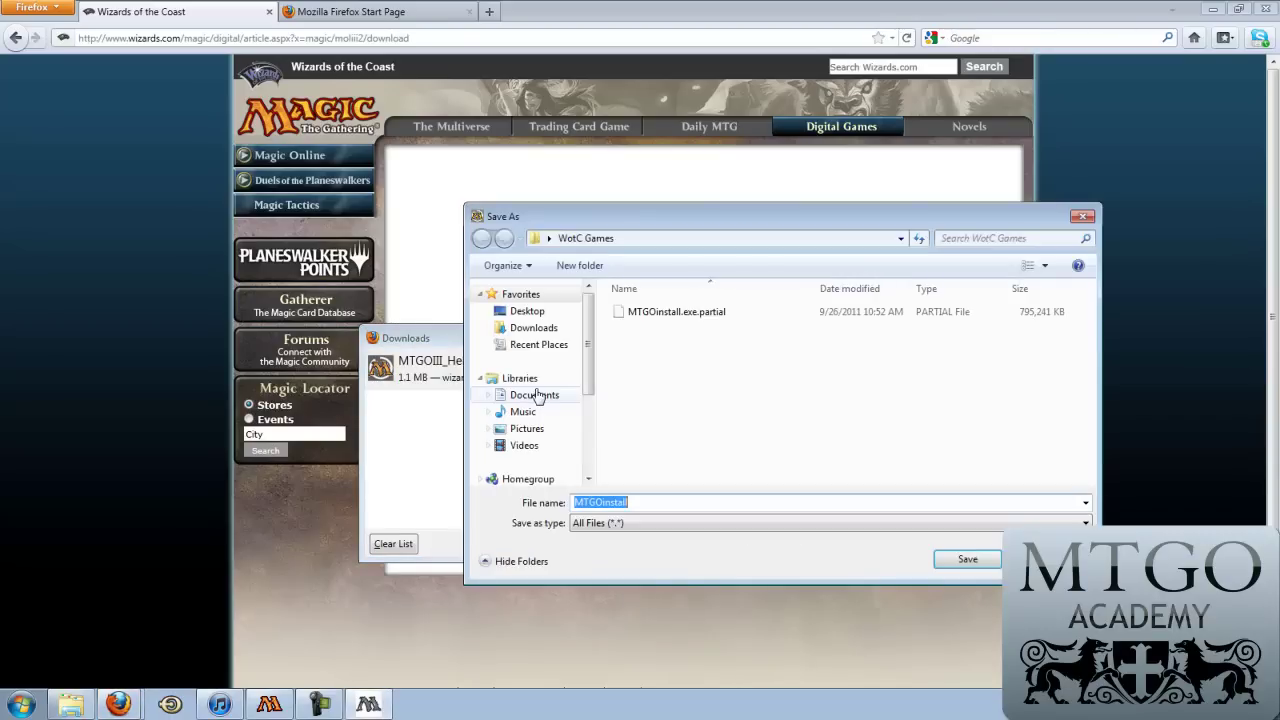
left_click(978, 562)
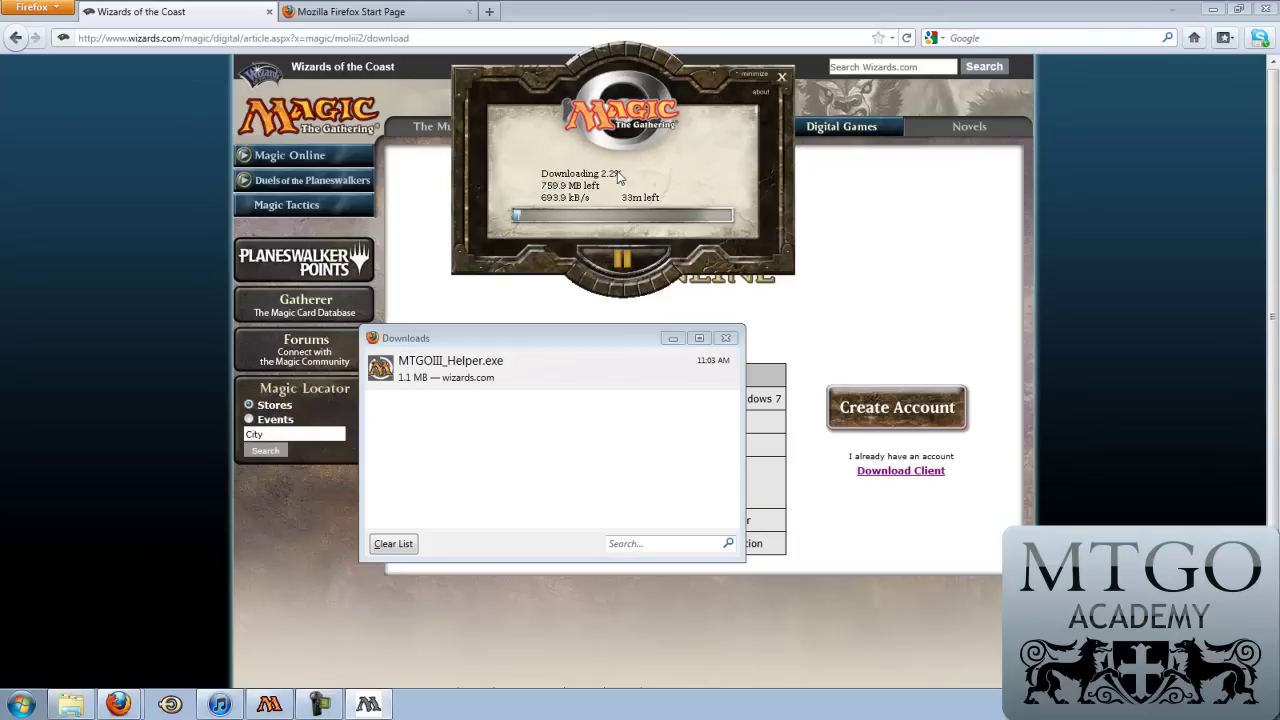
Pause and quit the installer, close the Downloads list, and bring back the Magic Online launcher.
left_click(627, 262)
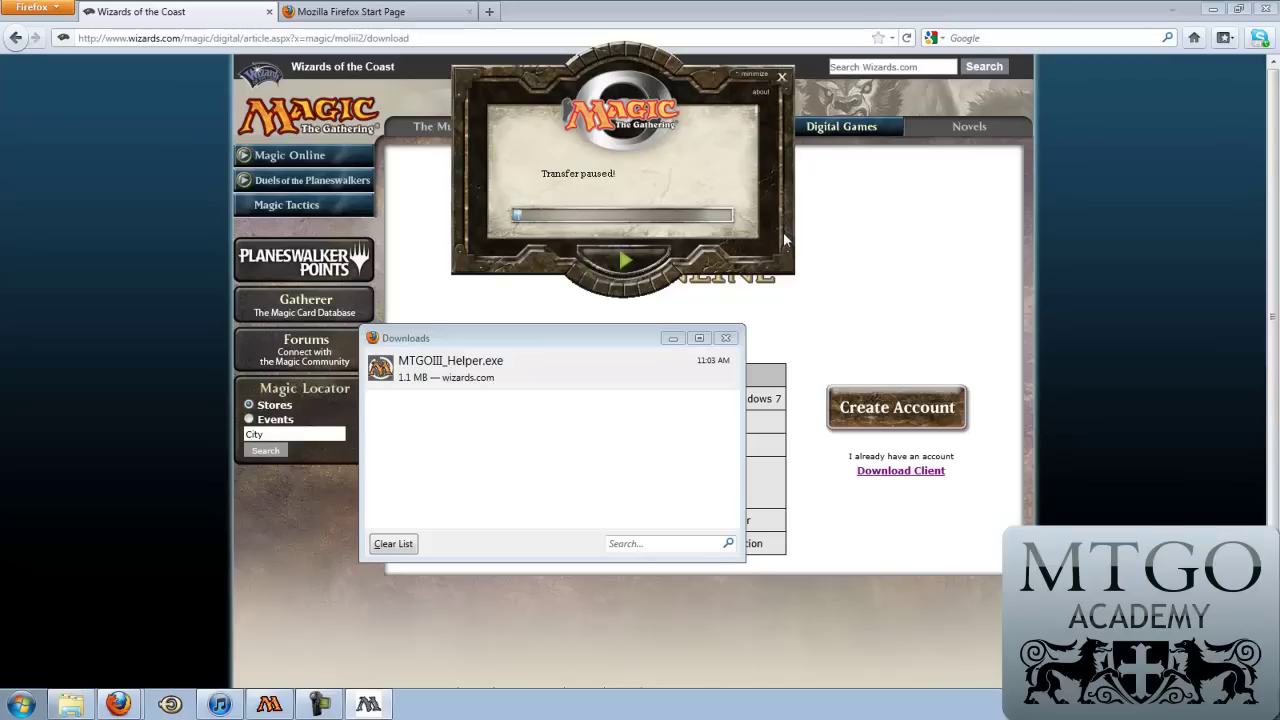
left_click(782, 77)
left_click(627, 405)
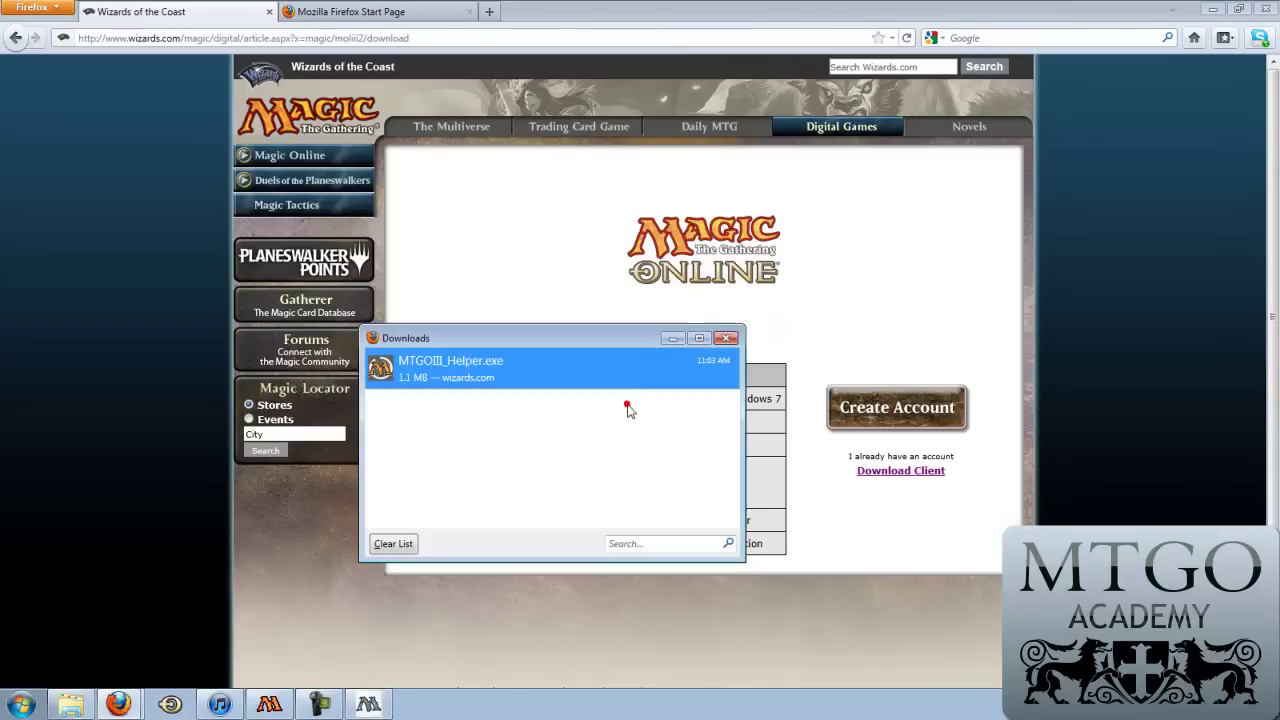
left_click(726, 338)
left_click(269, 705)
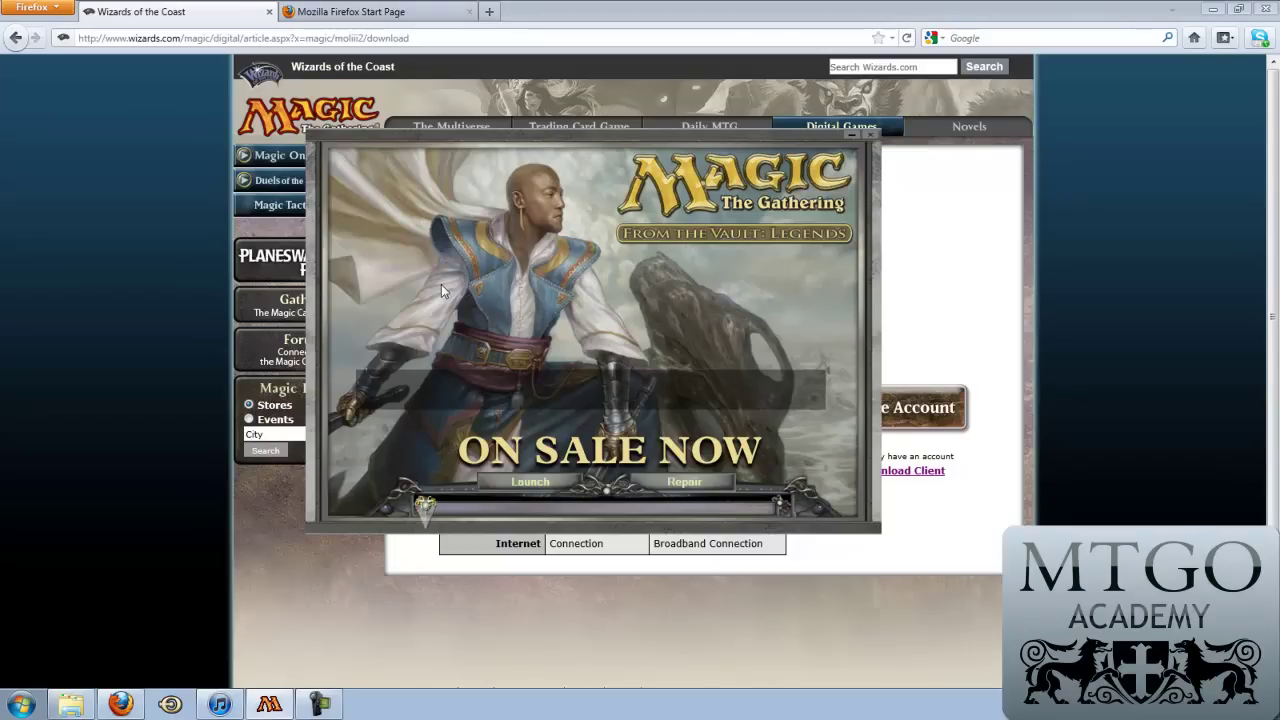
Search Google for '.net 4.0' from the Firefox Start Page tab.
left_click(413, 11)
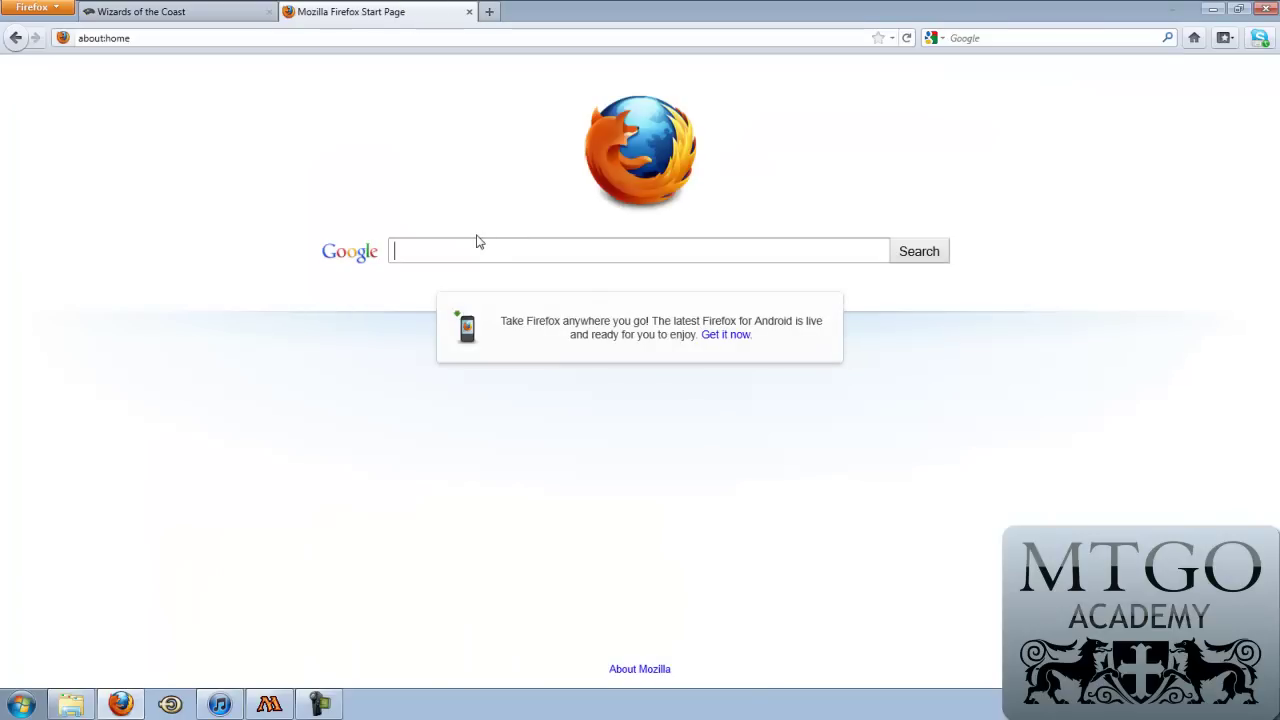
type(".")
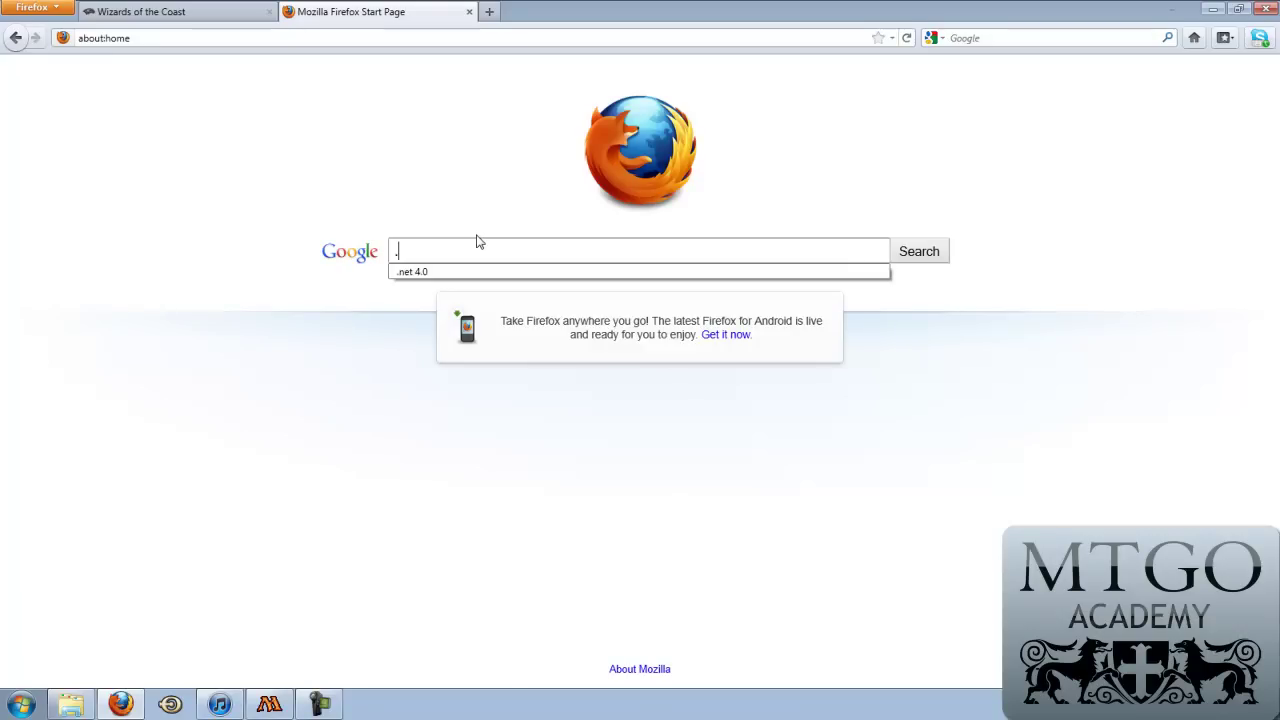
type("net 4.0")
key("Return")
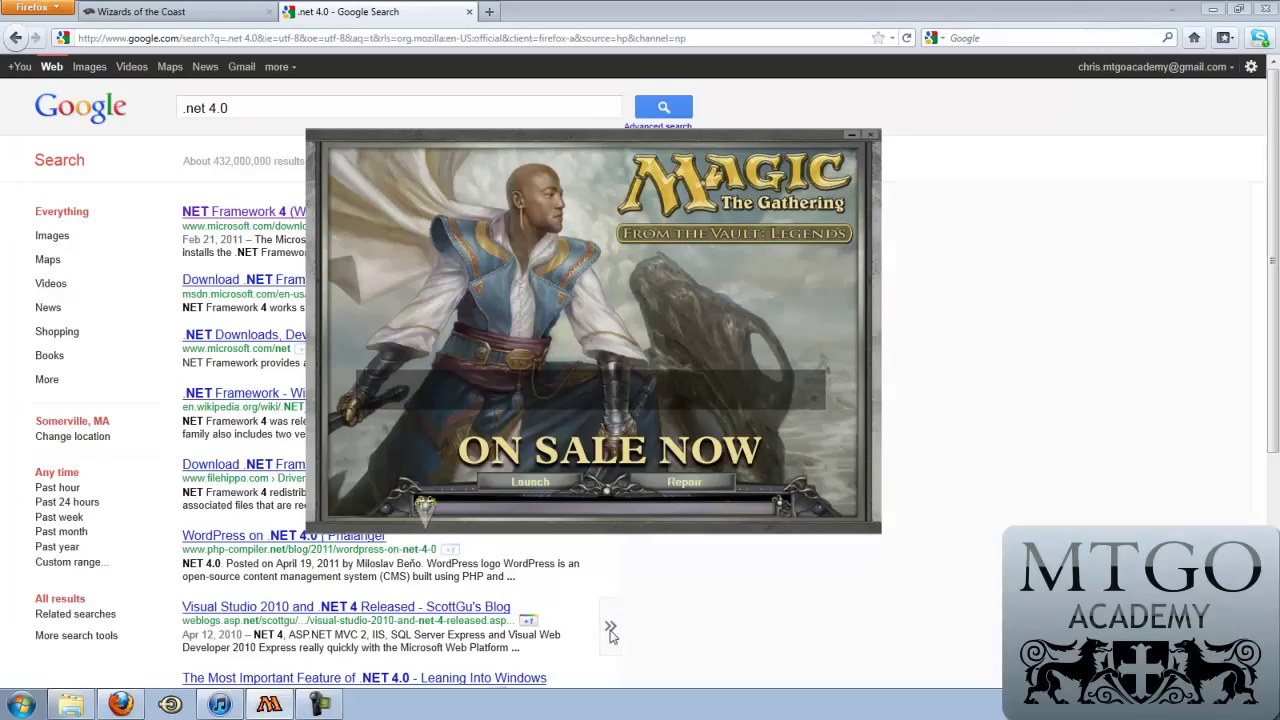
mouse_move(609, 630)
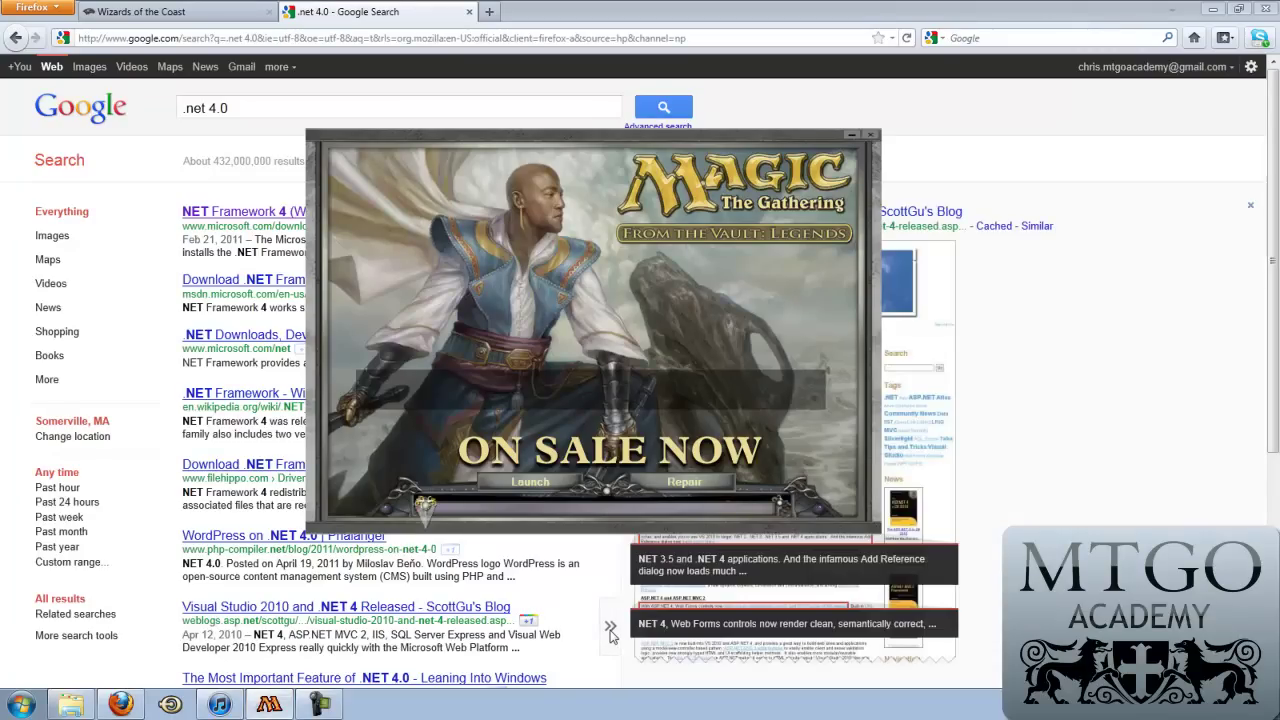
Launch the Magic Online client, maximize its logon window, then return to Firefox.
left_click(540, 484)
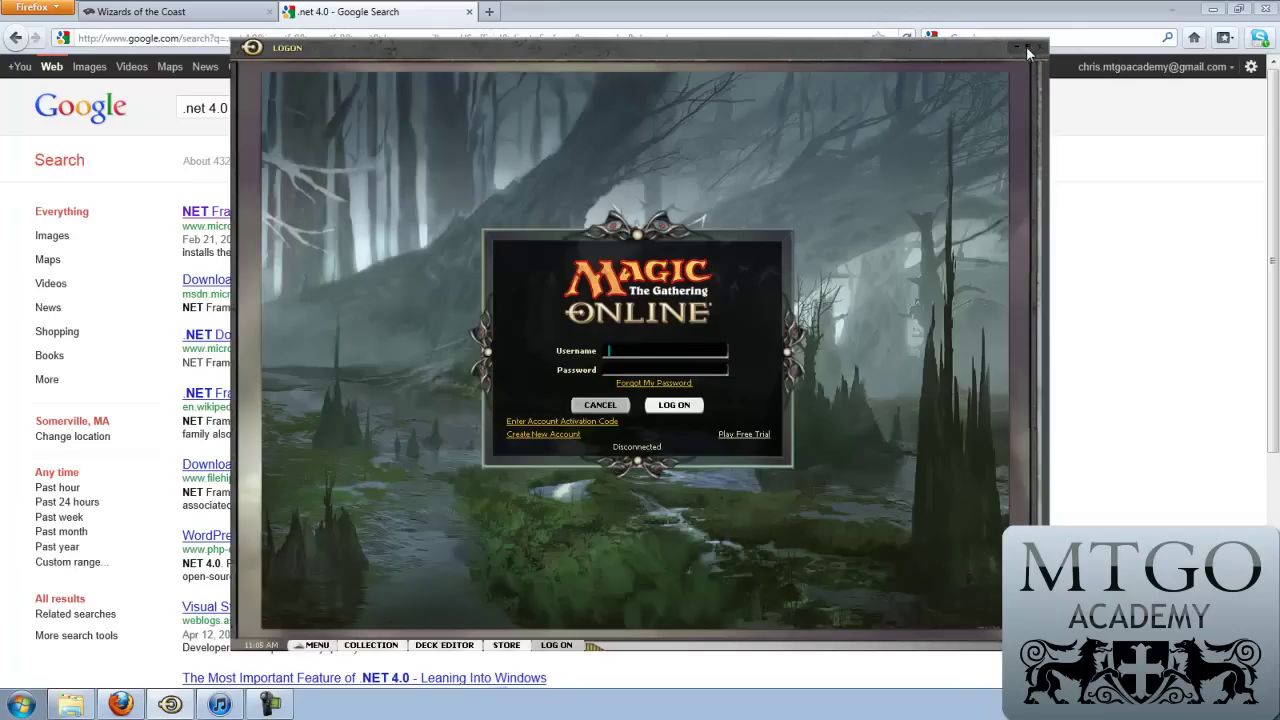
left_click(1027, 47)
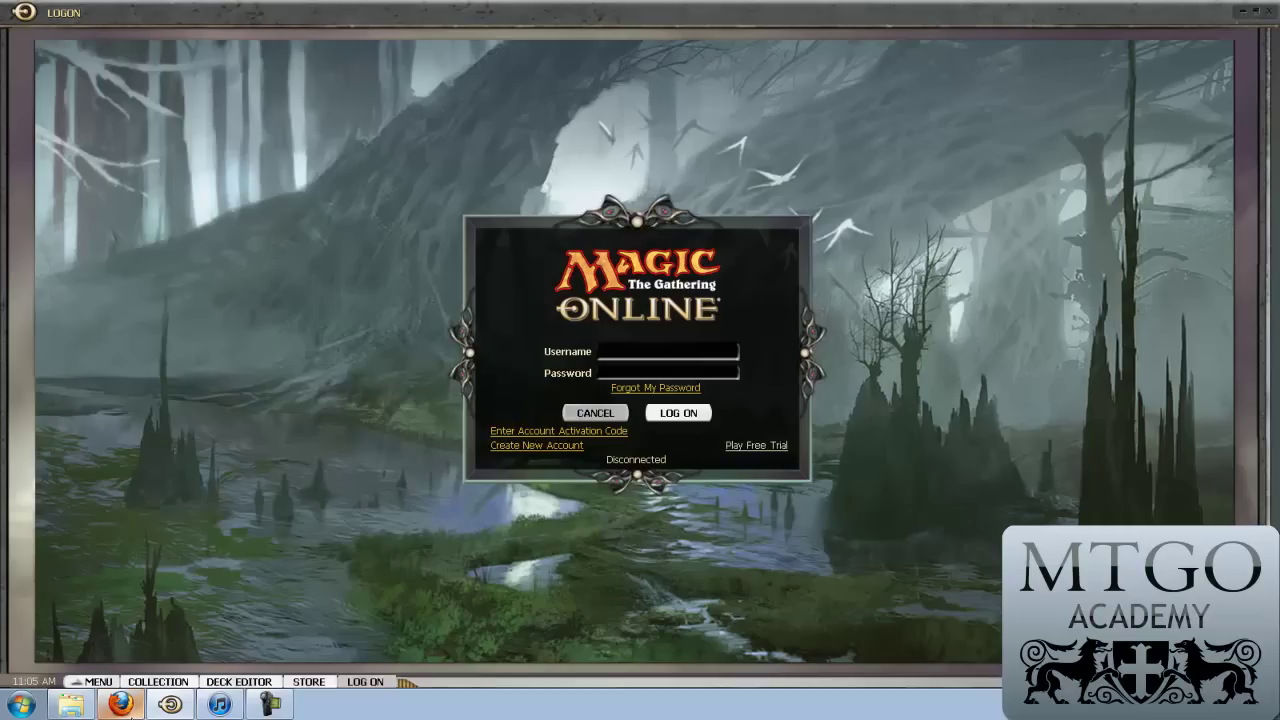
mouse_move(125, 708)
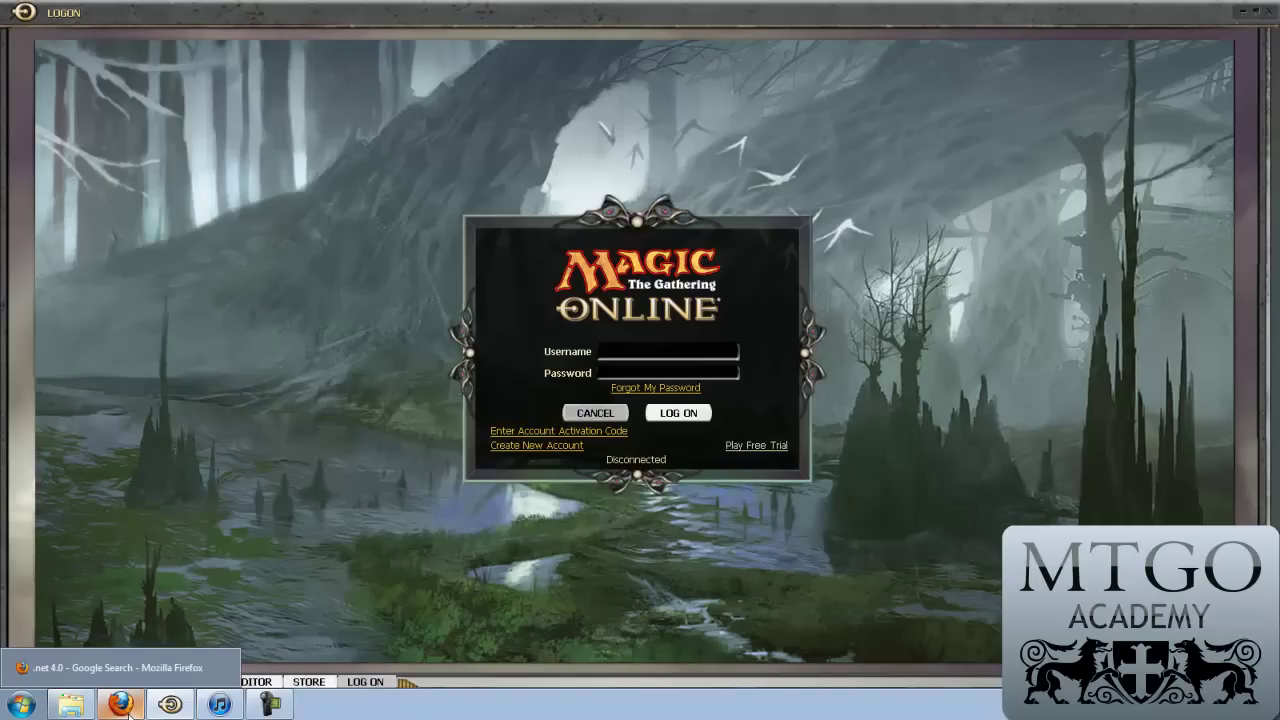
left_click(125, 708)
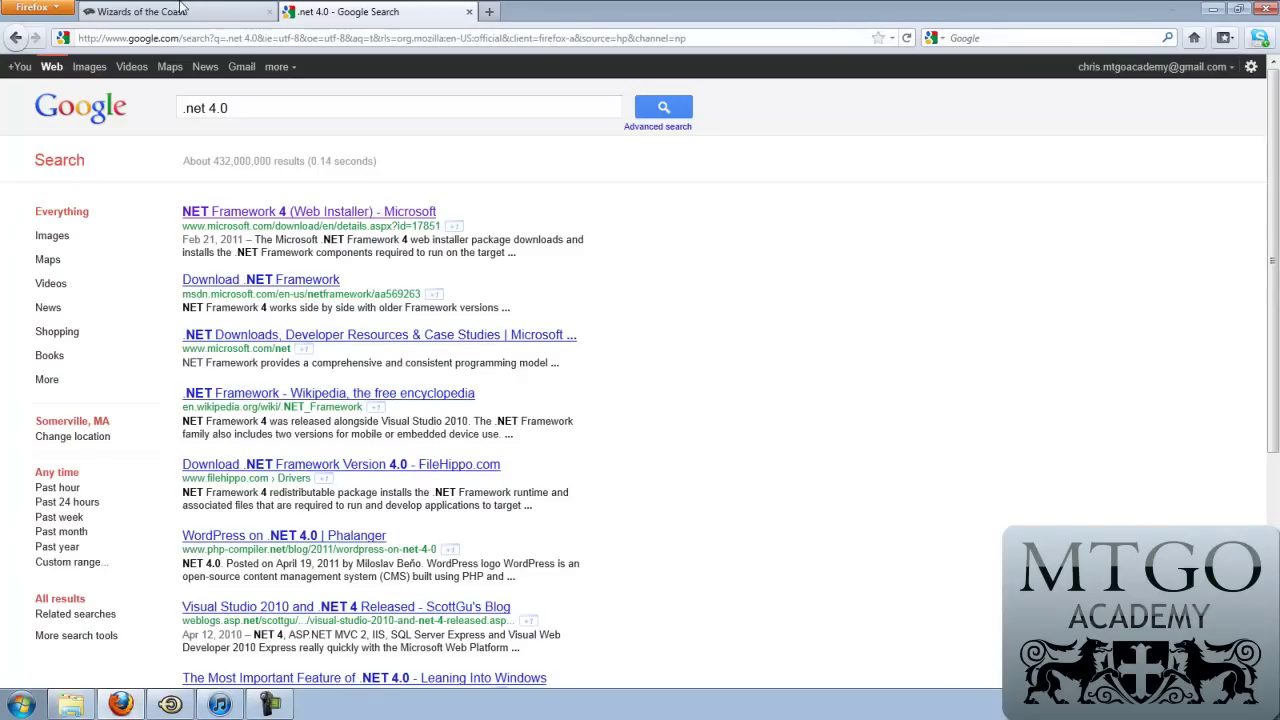
Go back to the Magic Online download tab and open the Create Account page.
left_click(183, 10)
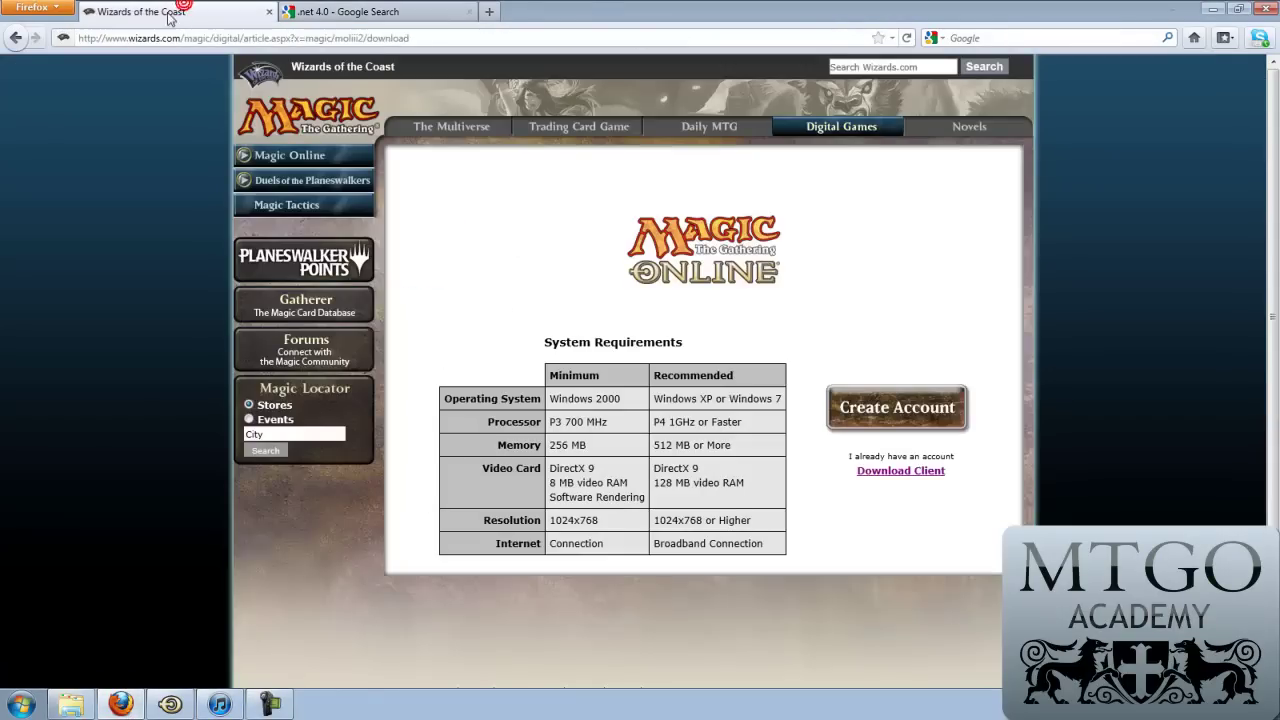
left_click(870, 410)
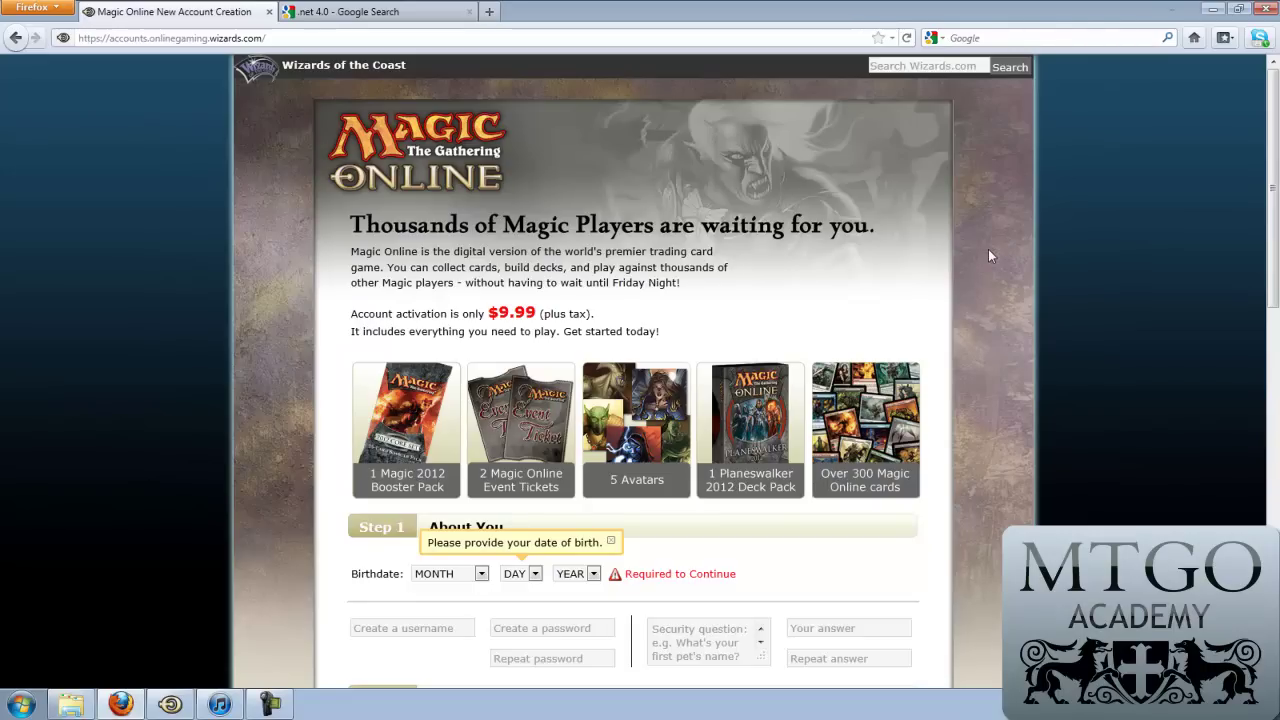
scroll(988, 256, "down", 2)
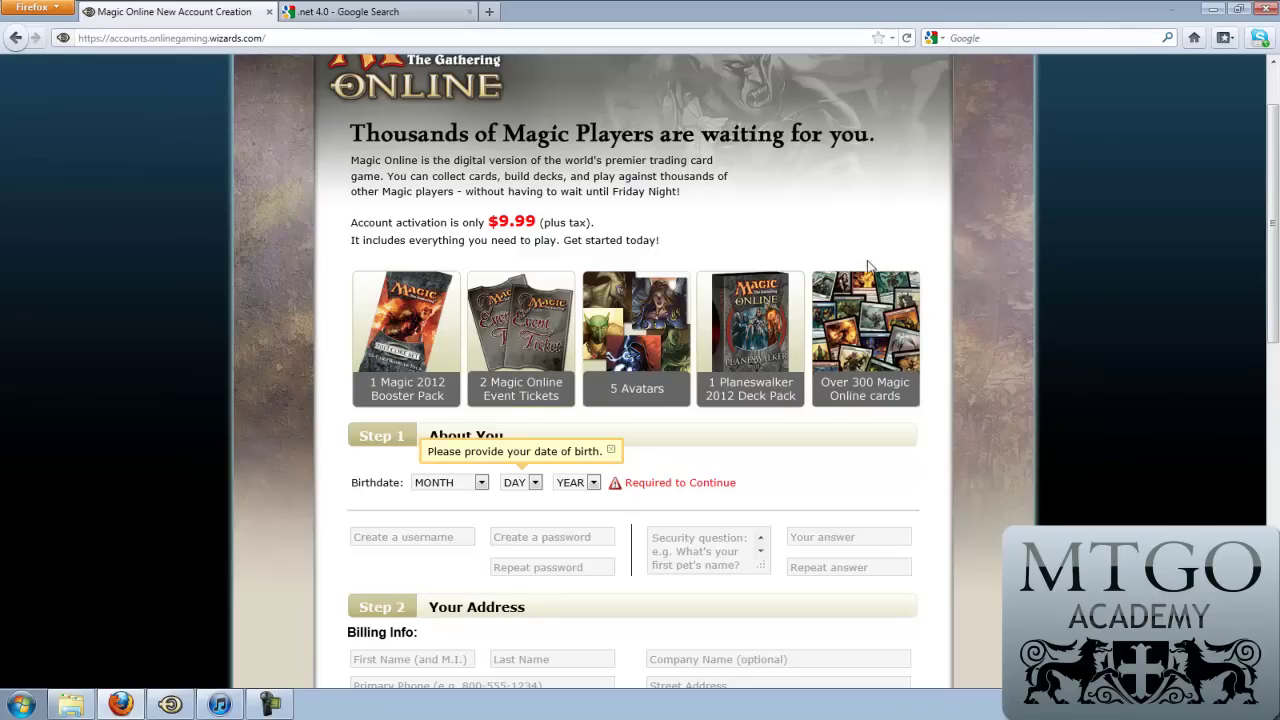
Dismiss the date-of-birth reminder and scroll the blank form down to Step 5 and back.
scroll(871, 209, "down", 2)
scroll(871, 209, "down", 4)
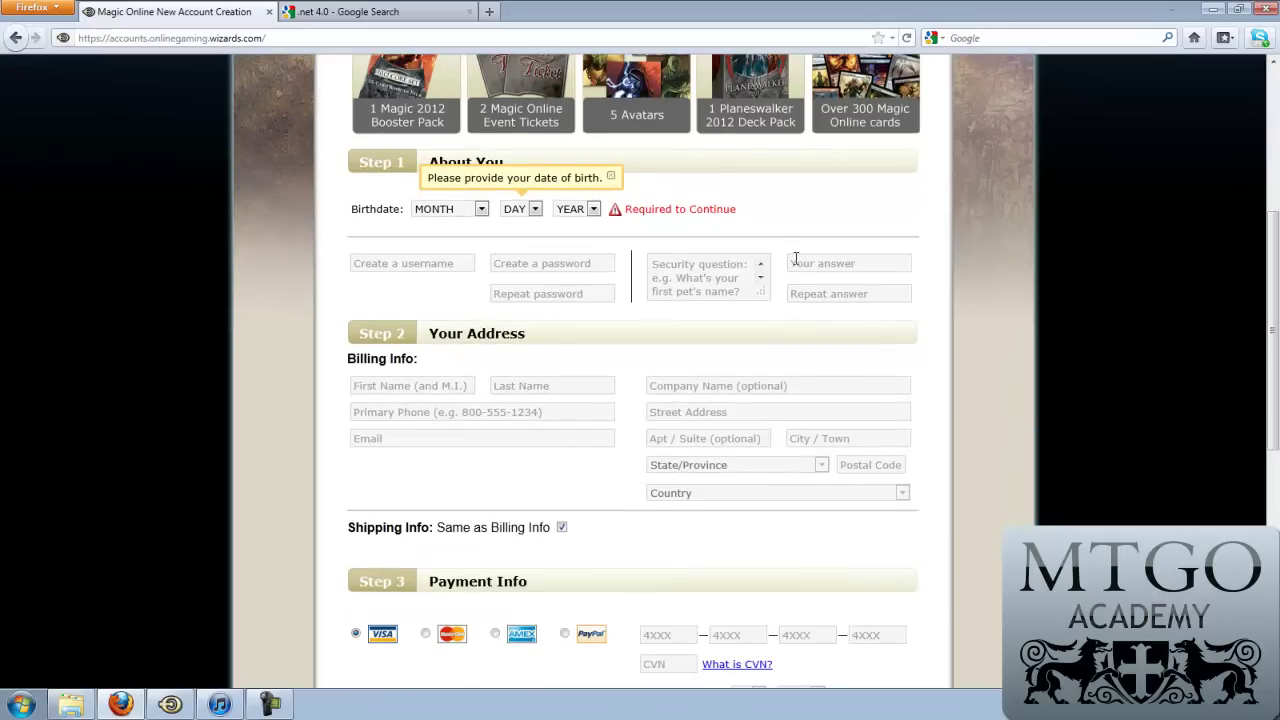
left_click(610, 179)
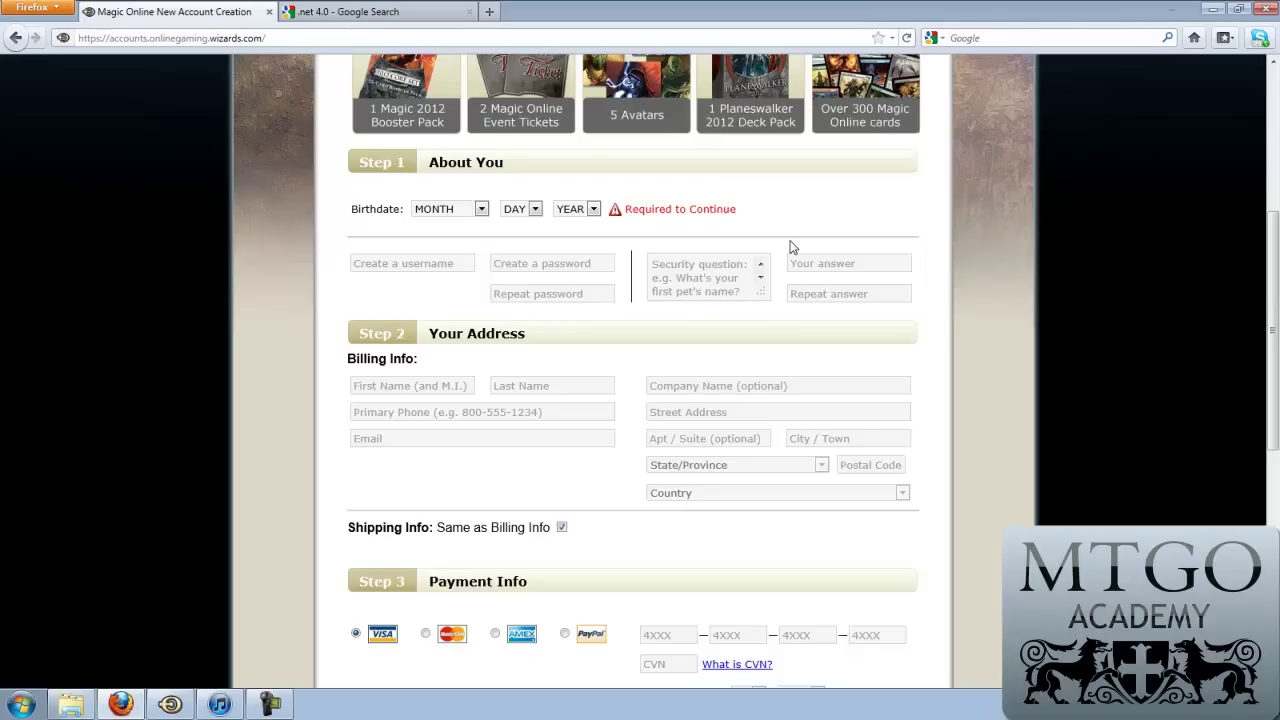
scroll(624, 376, "down", 4)
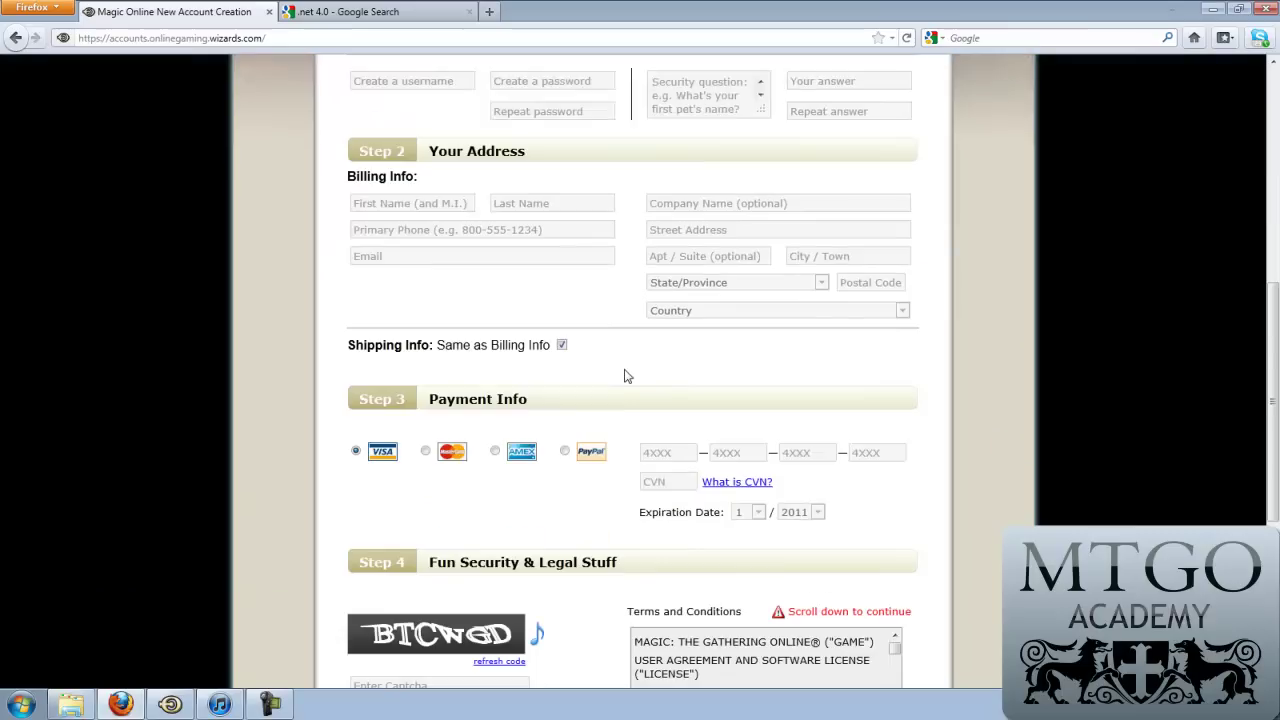
scroll(625, 372, "down", 4)
scroll(625, 355, "down", 2)
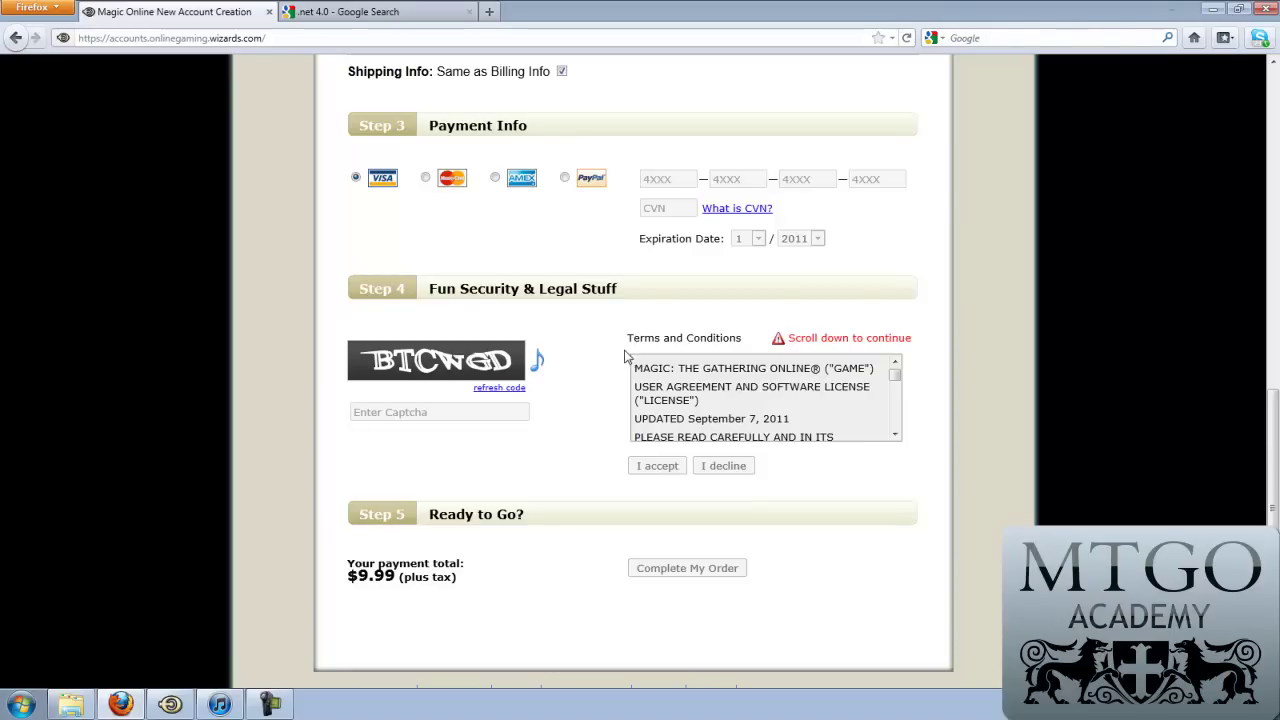
scroll(615, 390, "up", 10)
scroll(613, 397, "up", 8)
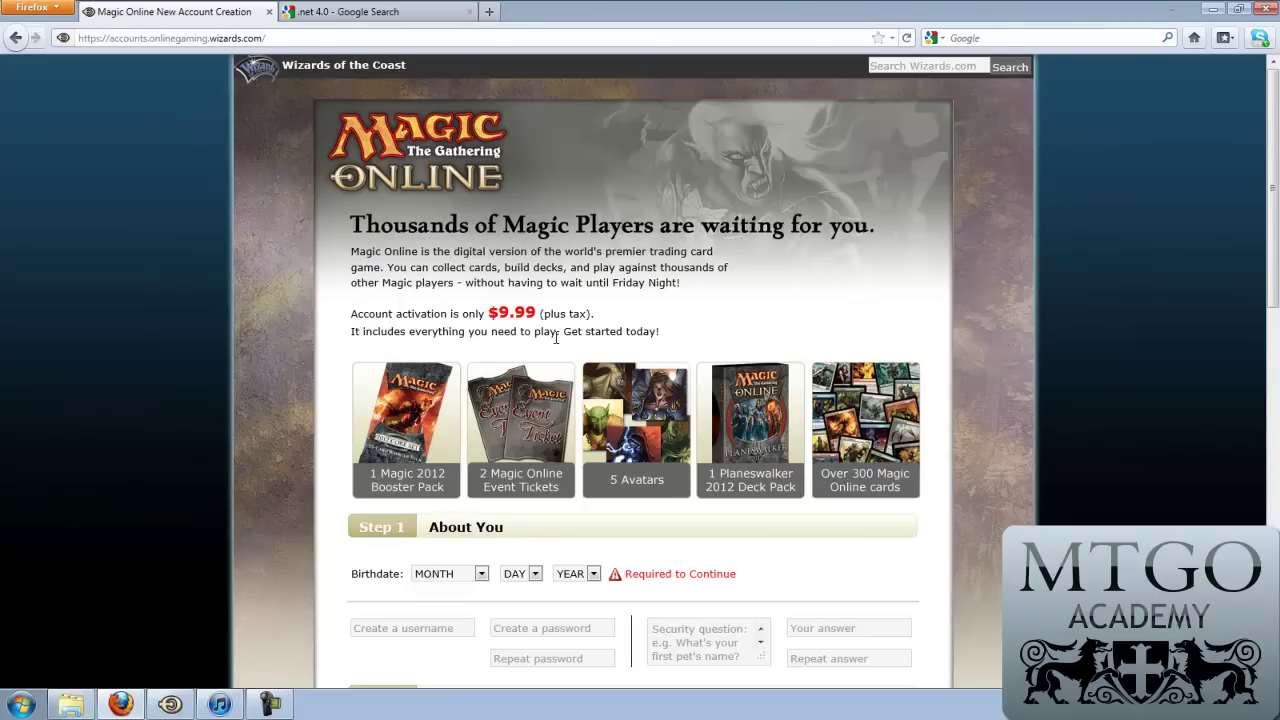
Switch to the Magic Online client and choose Create New Account on its logon screen.
left_click(172, 708)
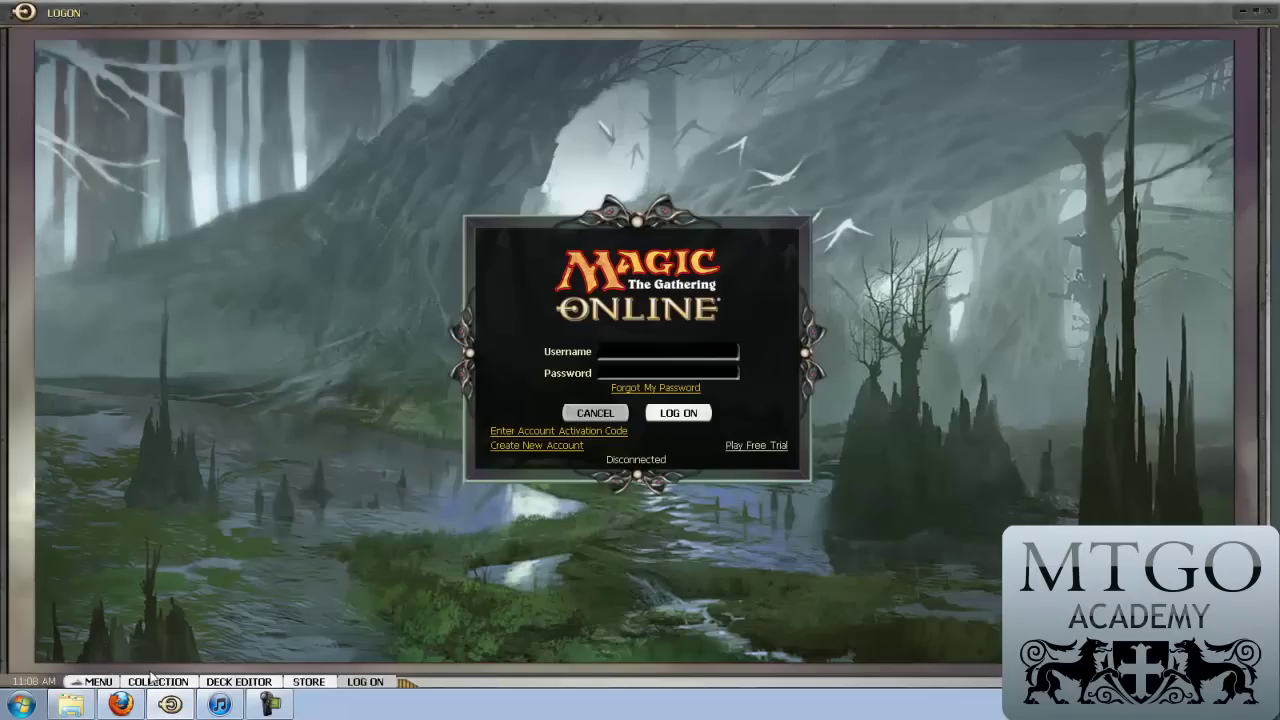
left_click(521, 446)
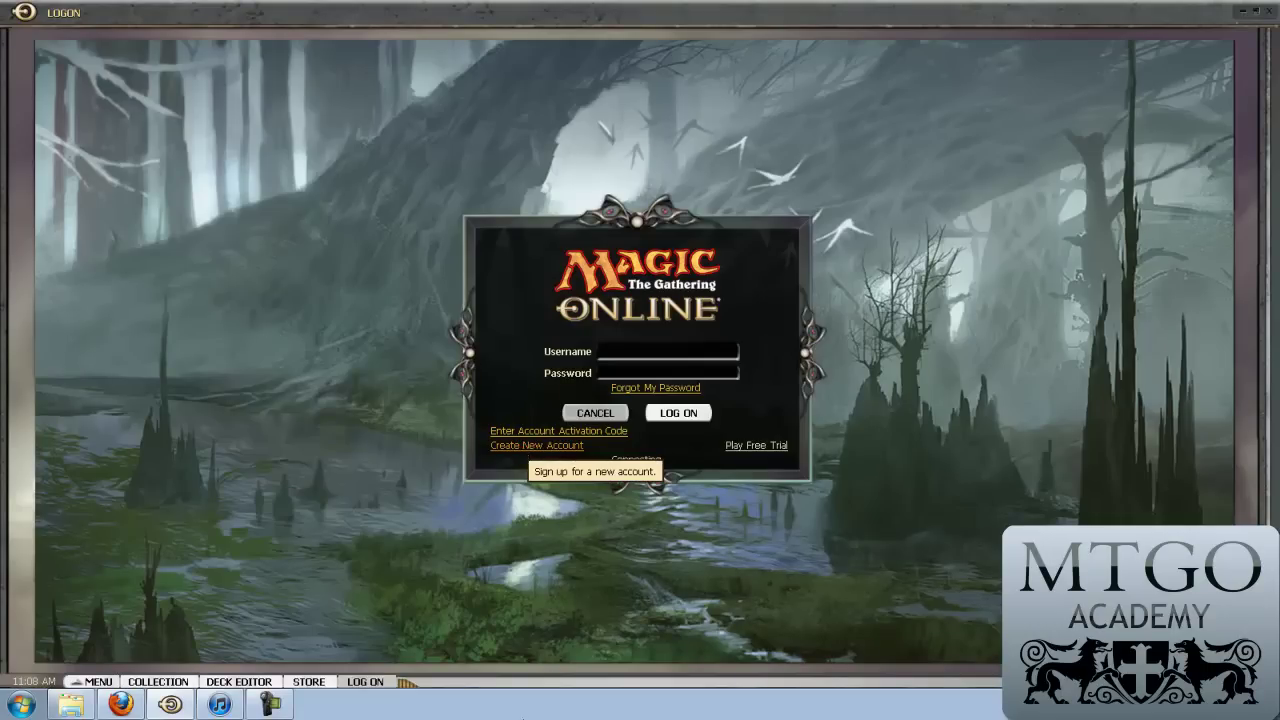